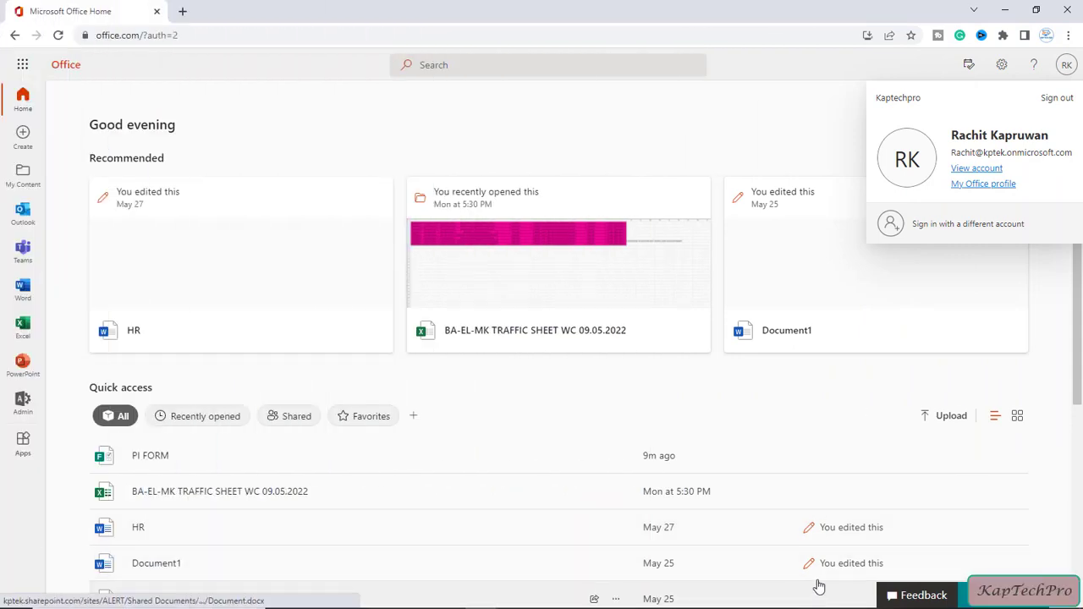
- Start a new blank email in Outlook from the app launcher and show more compose options
left_click(23, 65)
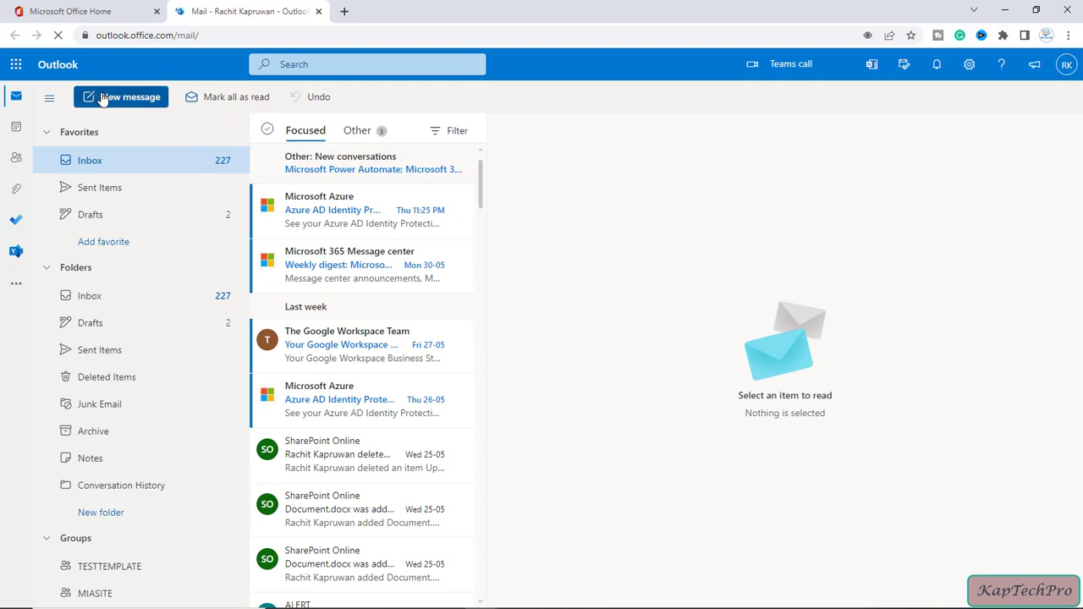
left_click(103, 99)
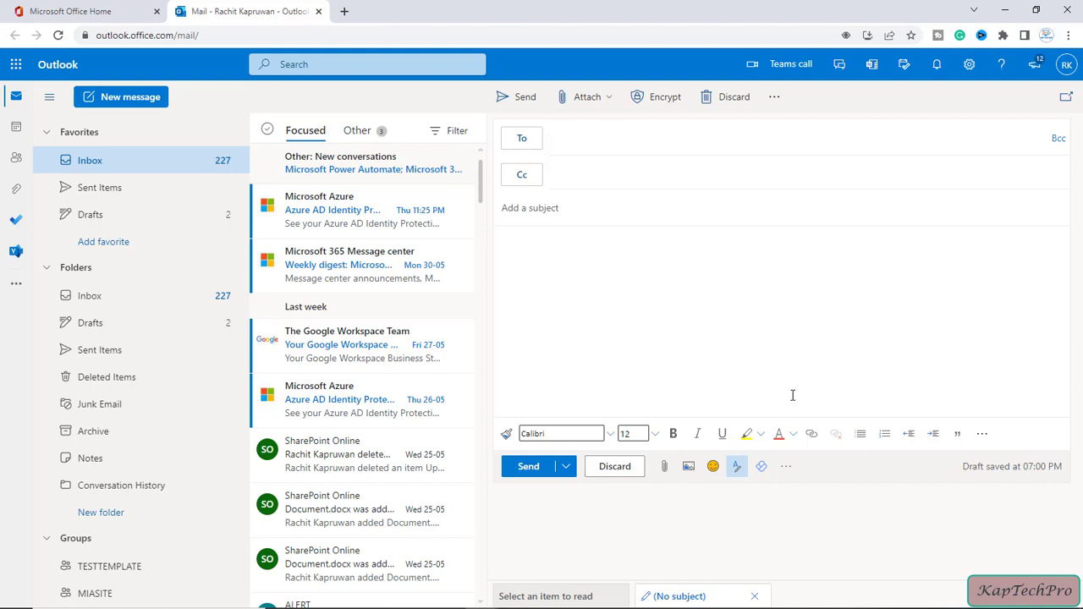
left_click(786, 468)
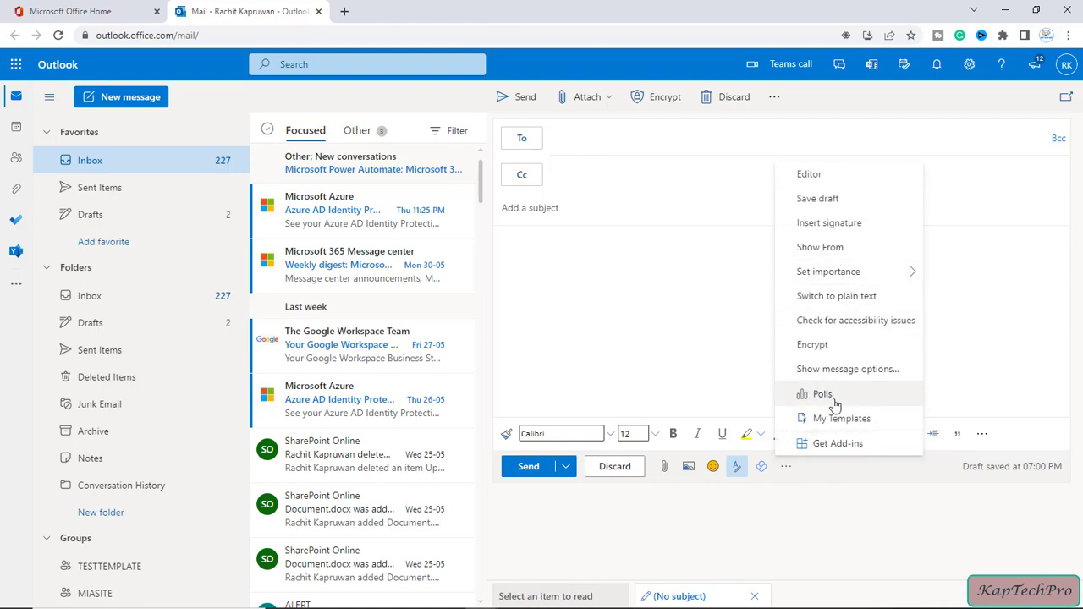
- Write the poll question 'WHEN YOU ARE FREE FOR MEETING?' with answers '5 PM' and 'After 7 PM'
left_click(861, 398)
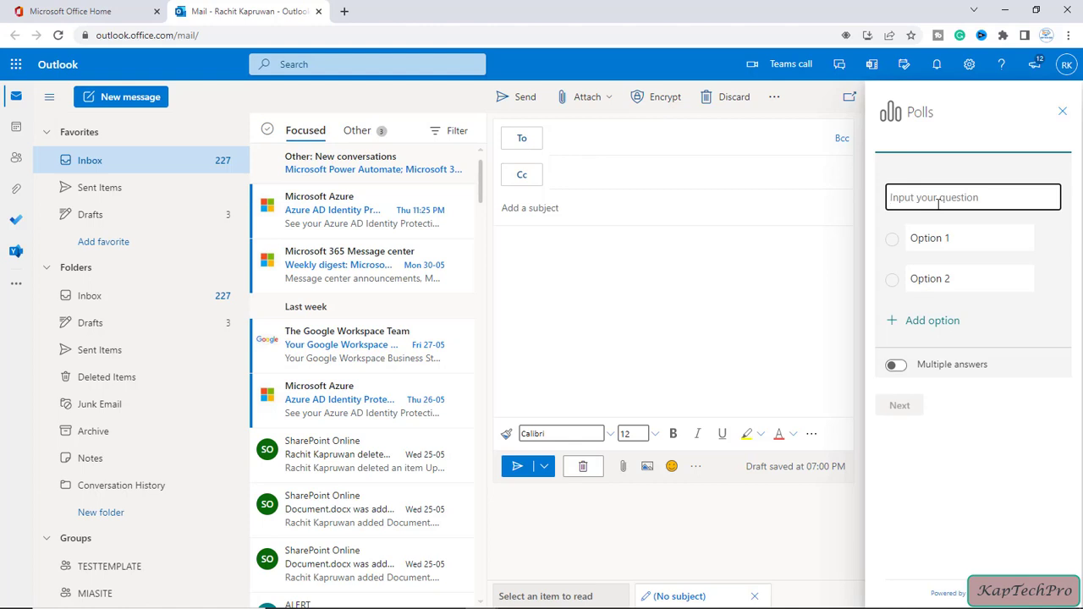
type("WHEN YOU ARE FREE F")
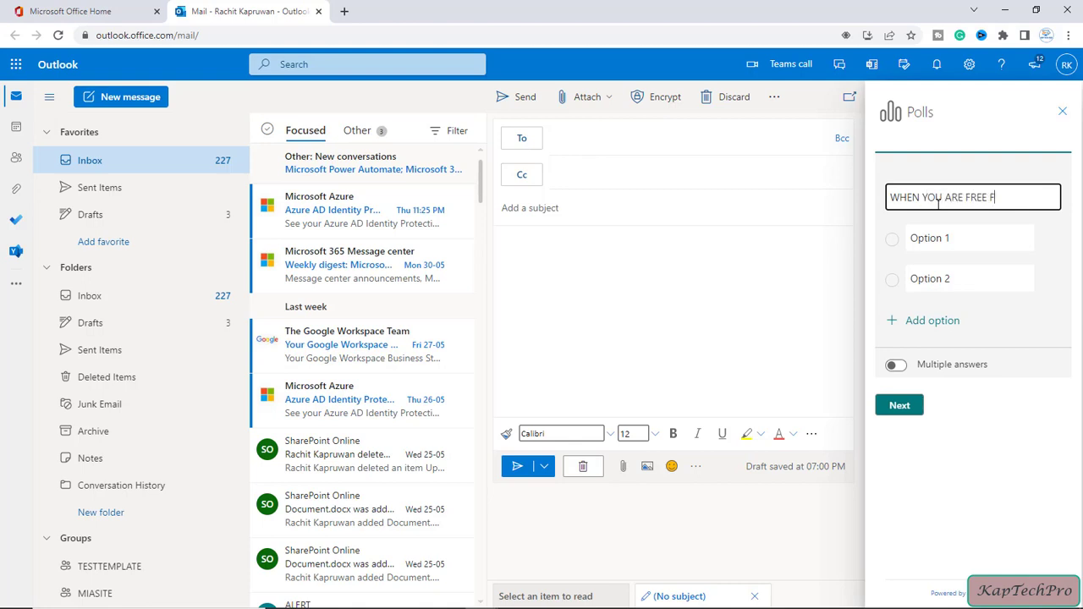
type("PR")
type("EETING?")
left_click(967, 244)
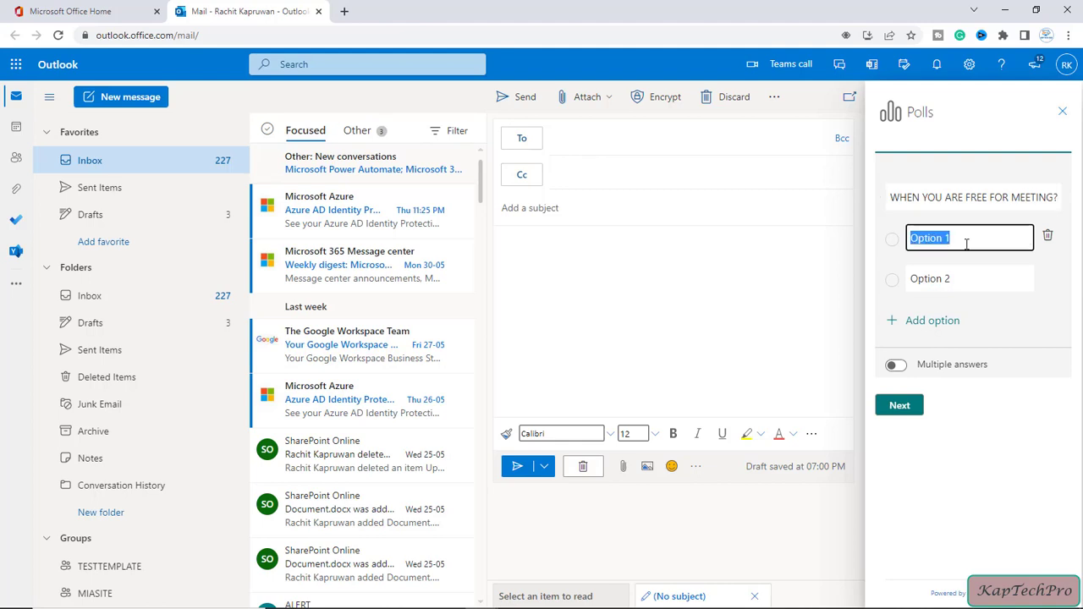
type("5 ")
type("PM")
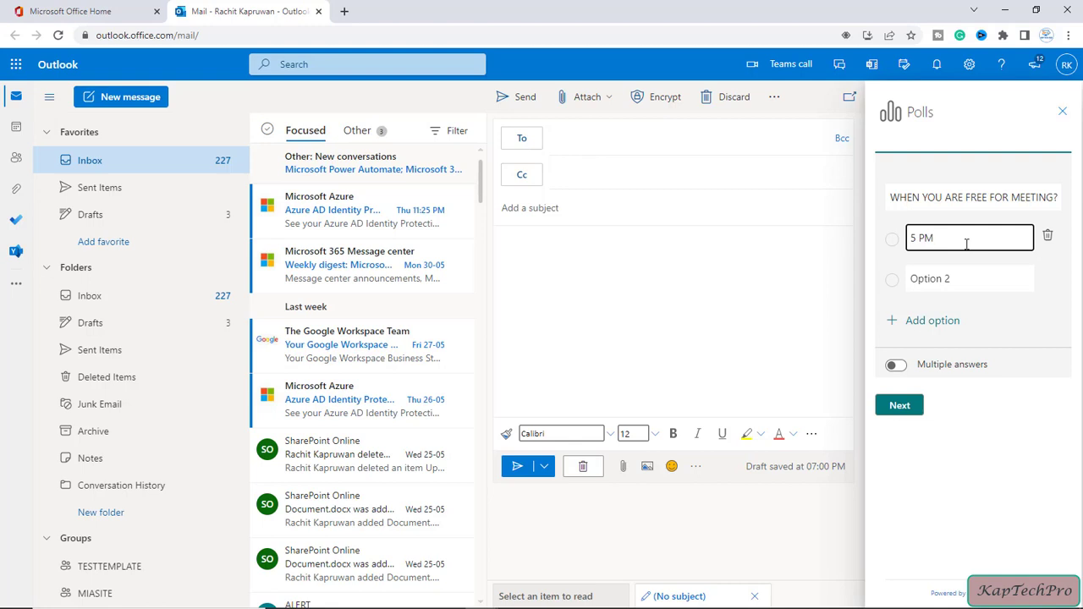
left_click(952, 278)
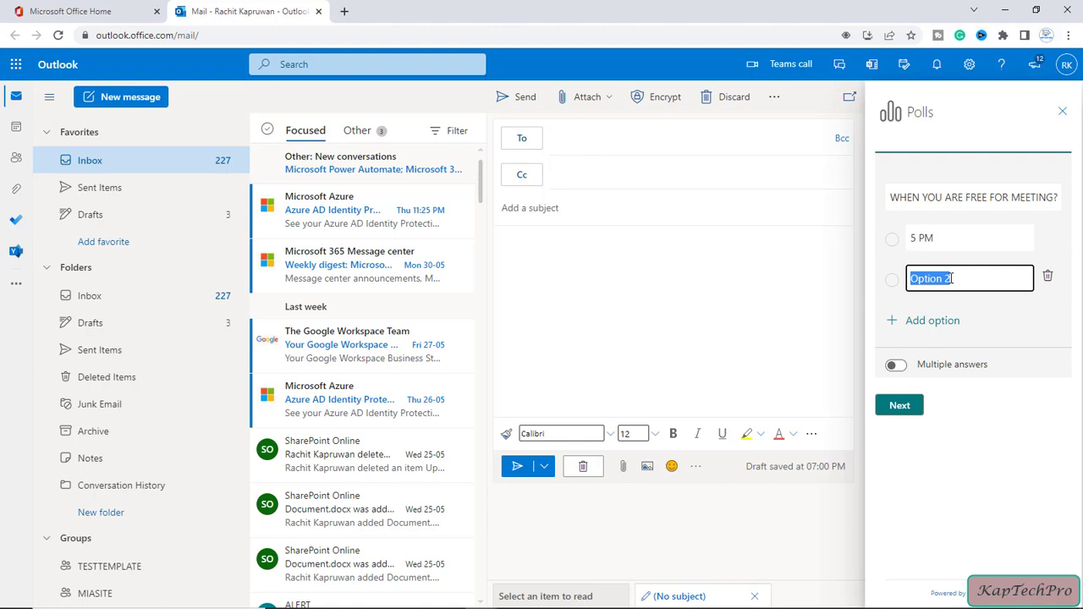
type("After 7 PM")
- Preview the meeting-time poll and insert it into the email draft
left_click(916, 407)
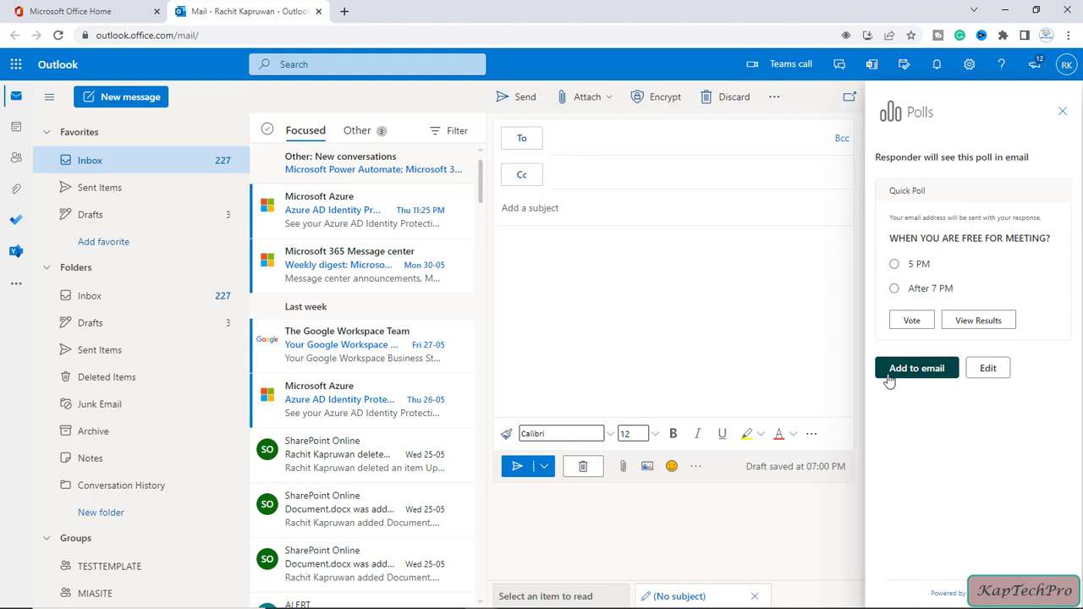
left_click(914, 376)
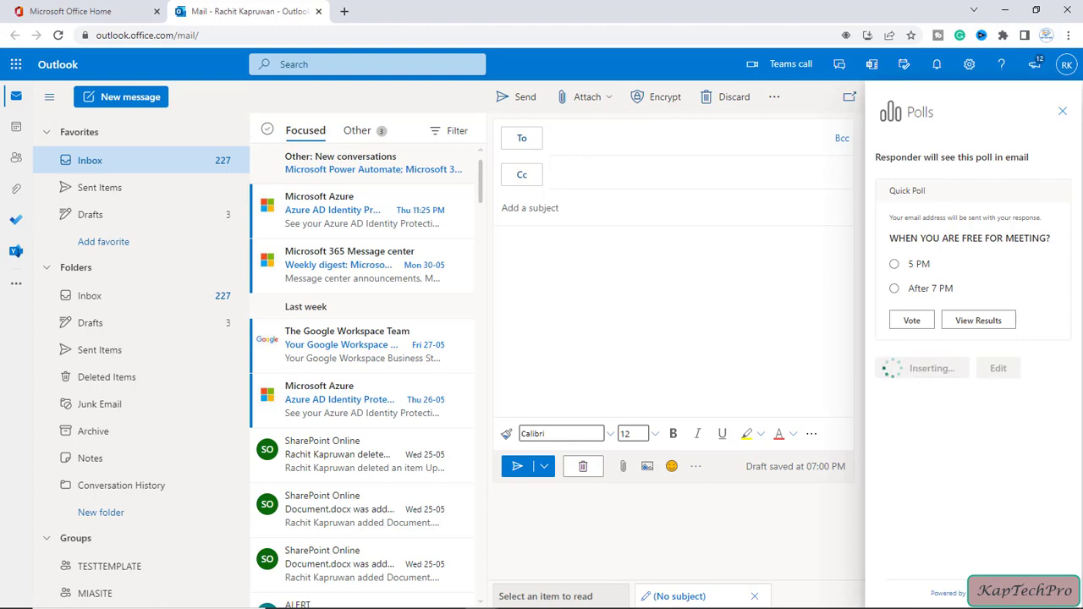
- Close the poll pane, address the email to Andri and Ritika, and send it
left_click(1060, 114)
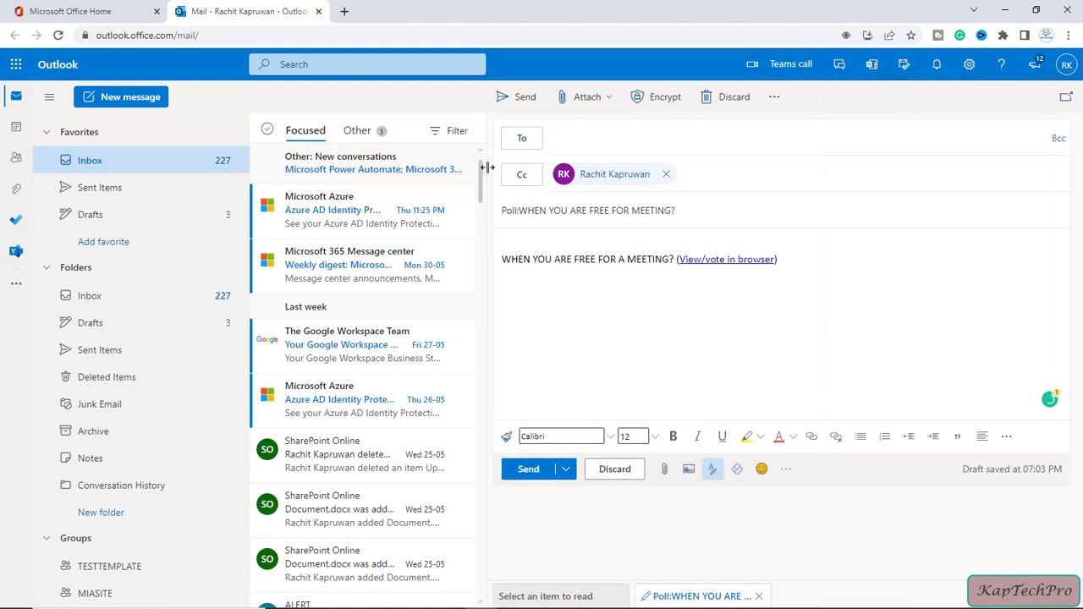
left_click(584, 139)
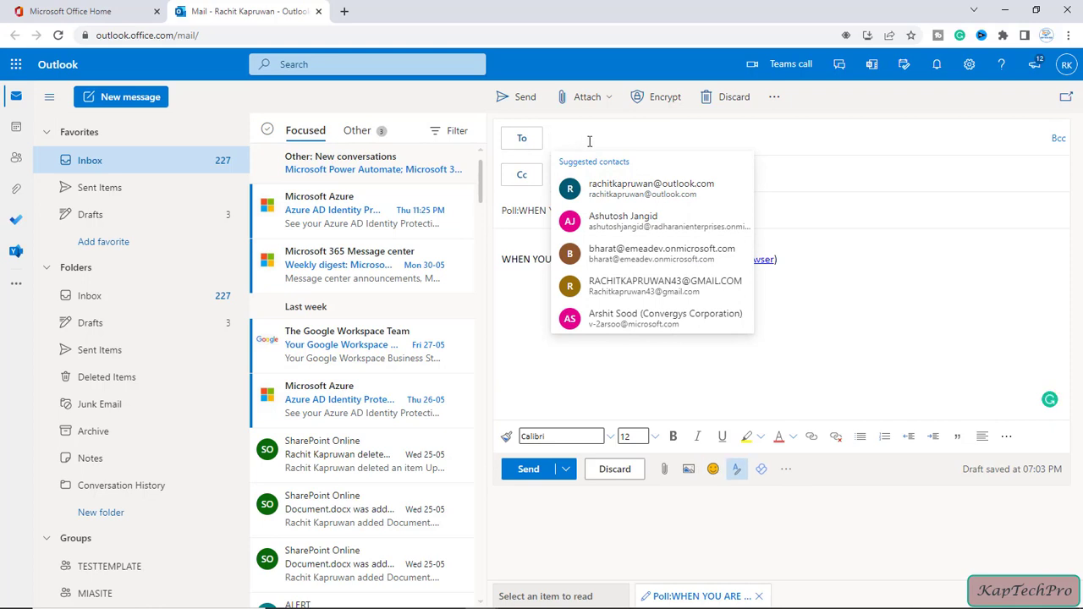
type("and")
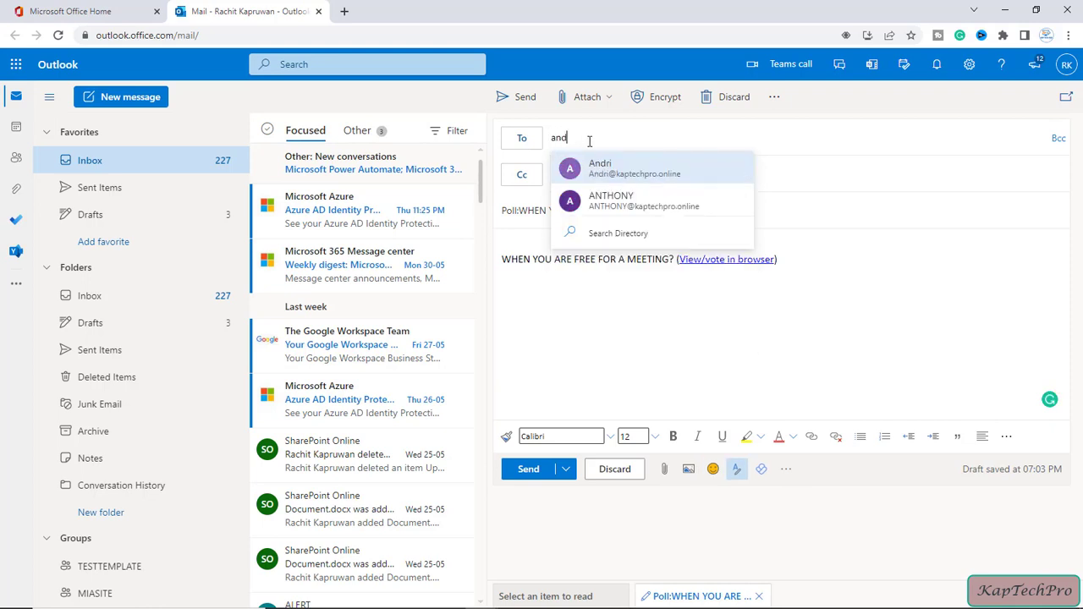
type("r")
left_click(606, 164)
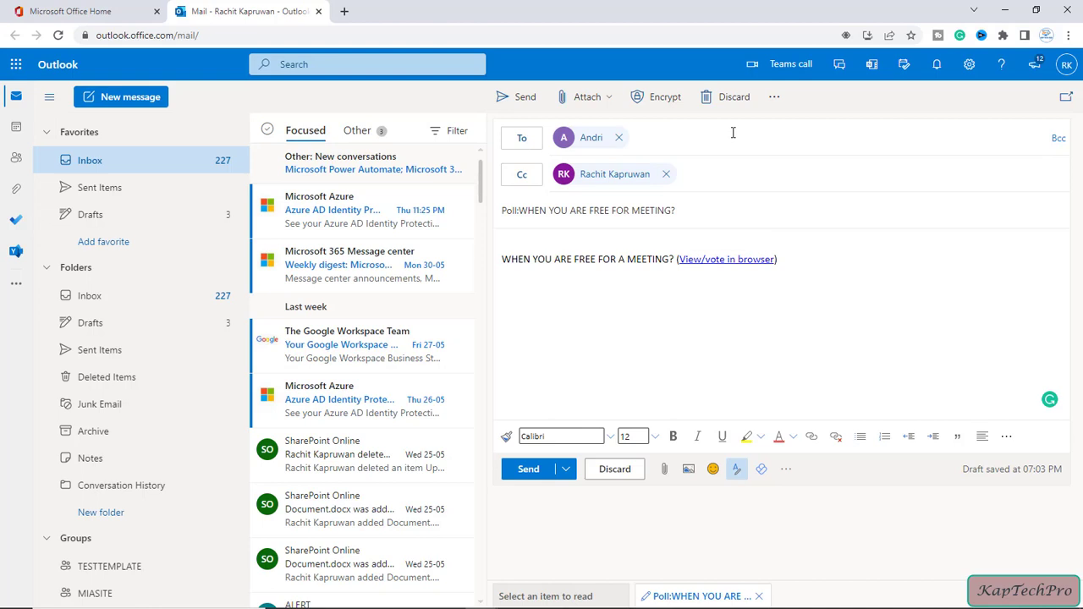
left_click(733, 133)
type("r")
left_click(689, 273)
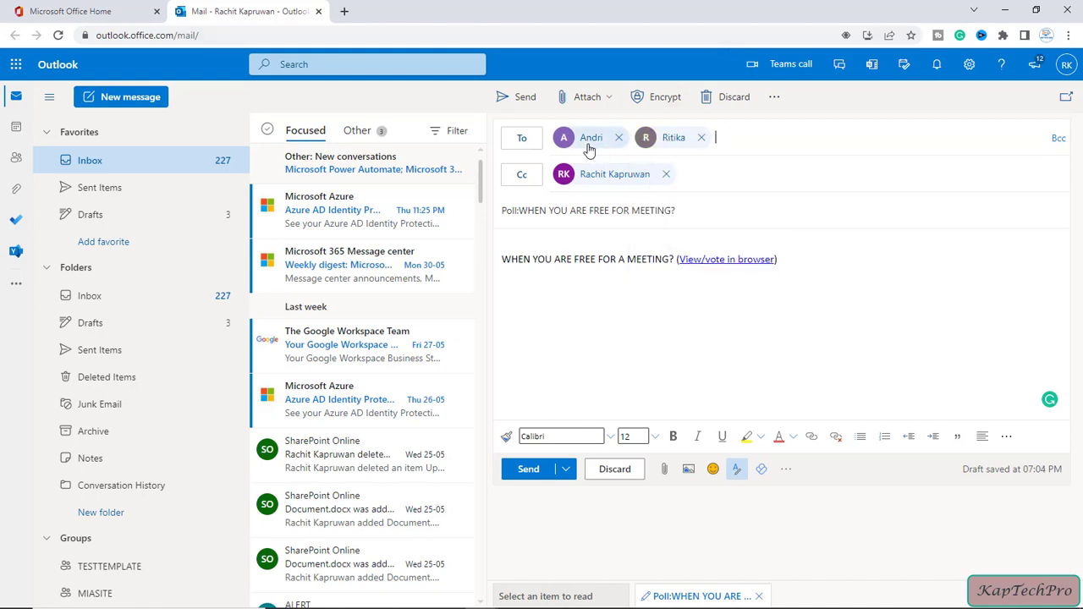
left_click(528, 470)
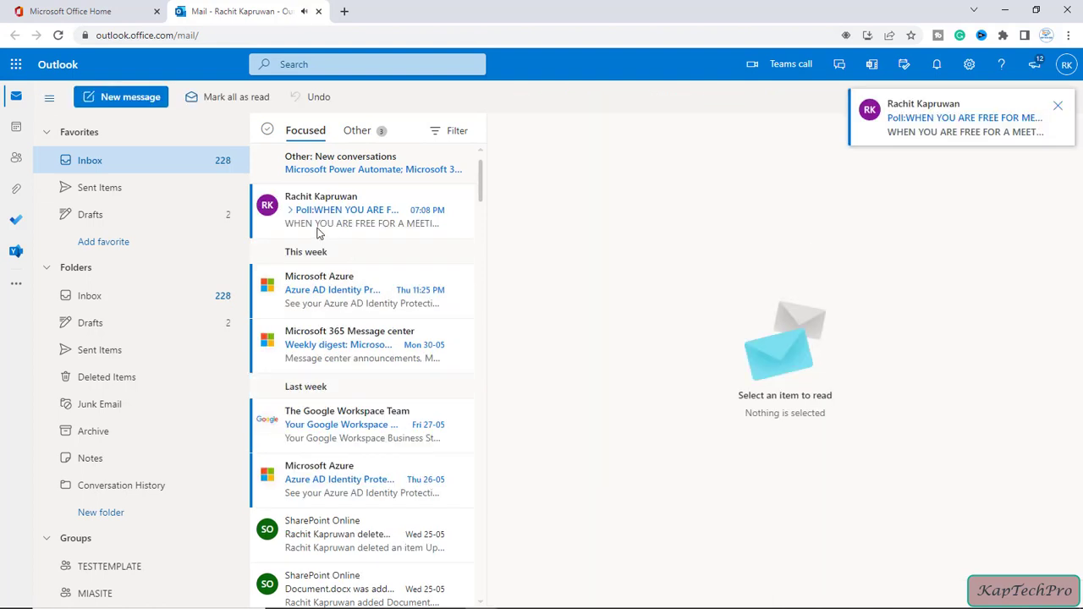
- Switch to the incognito Office window, confirm the account, and open Outlook mail
left_click(307, 233)
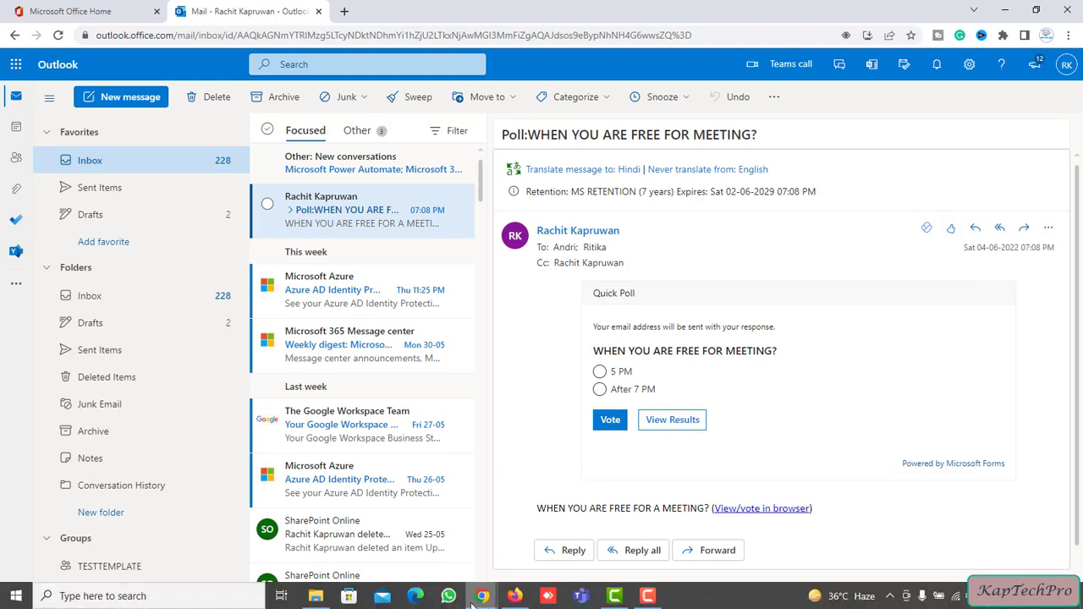
mouse_move(481, 596)
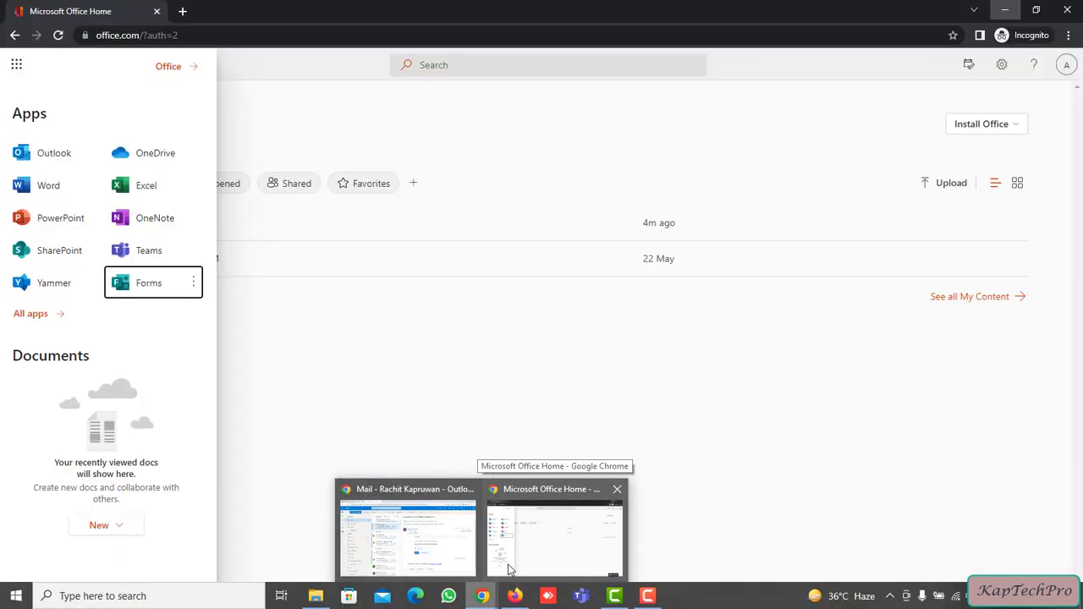
left_click(554, 518)
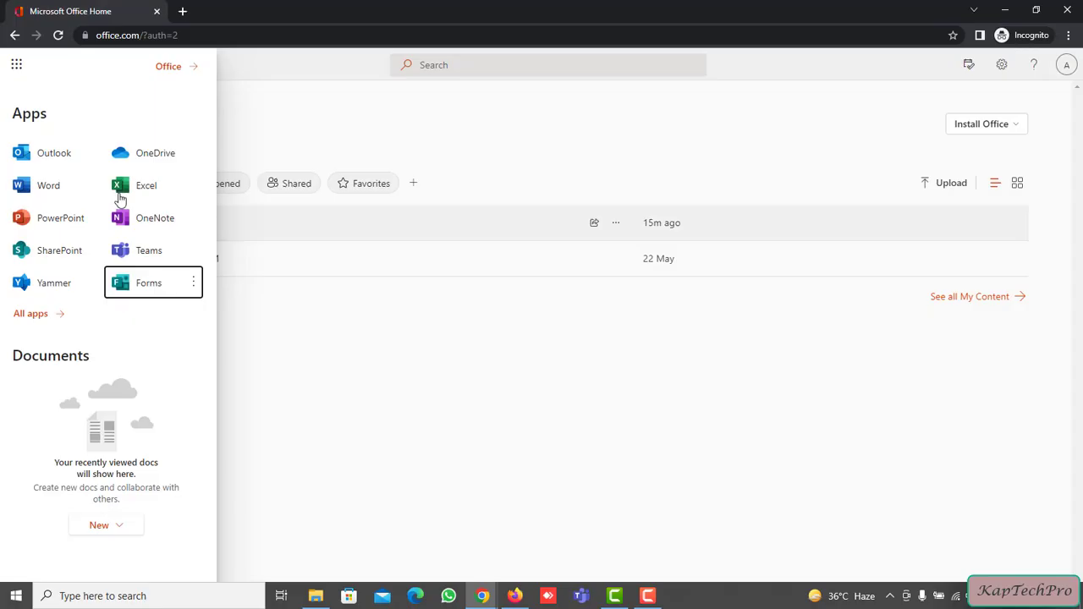
left_click(1066, 66)
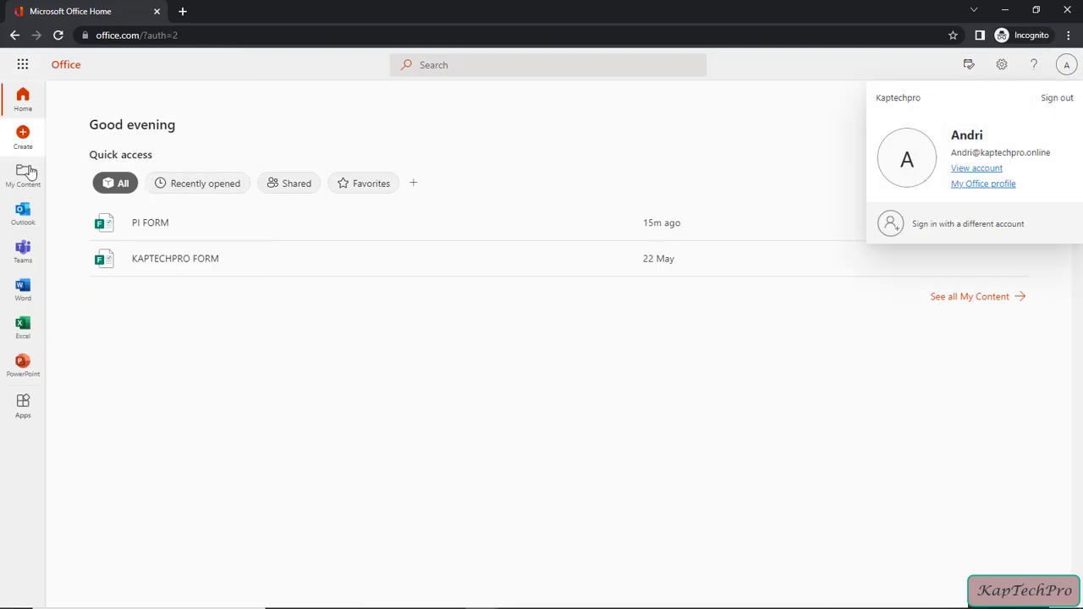
left_click(23, 219)
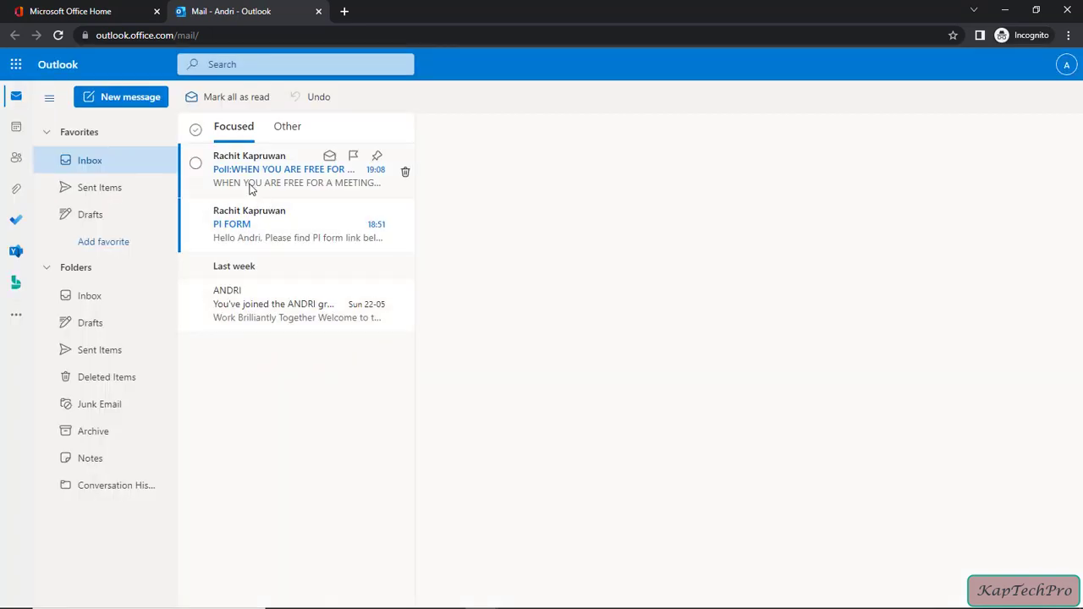
- Open the meeting poll email and vote for After 7 PM
left_click(251, 188)
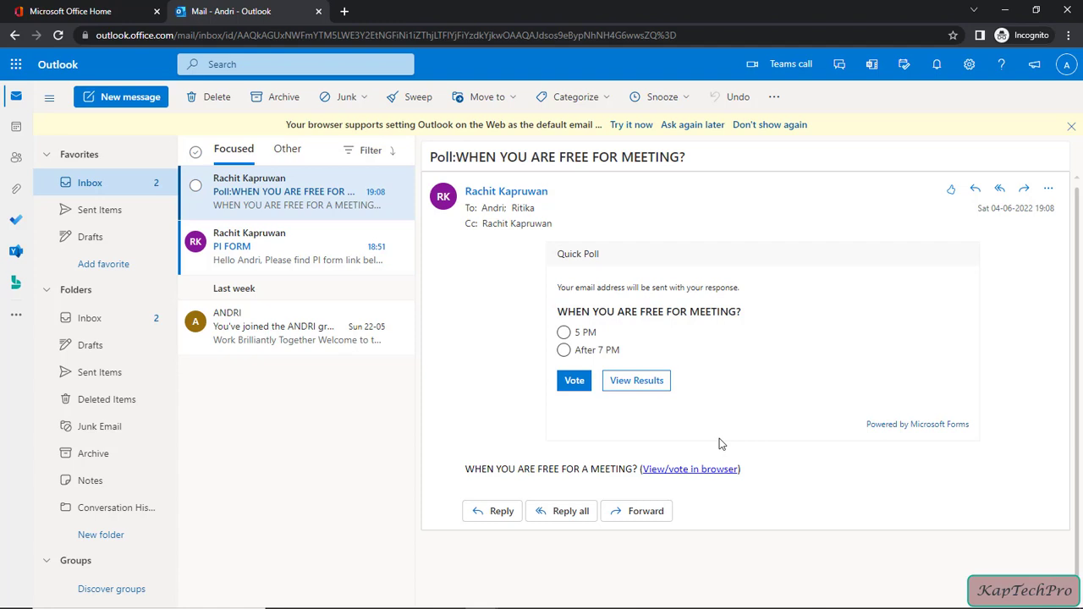
left_click(563, 349)
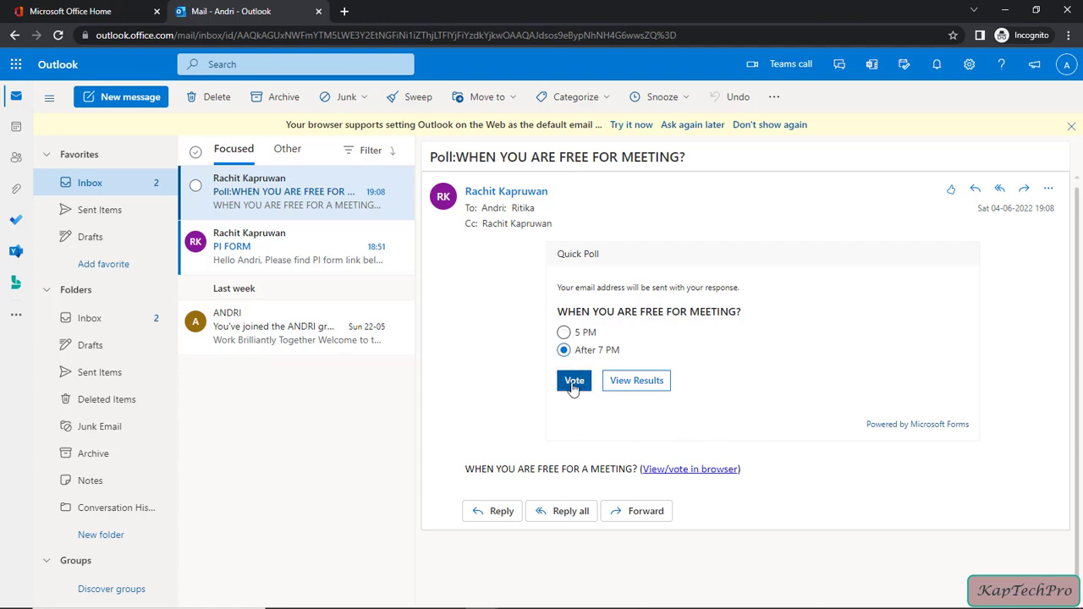
left_click(574, 382)
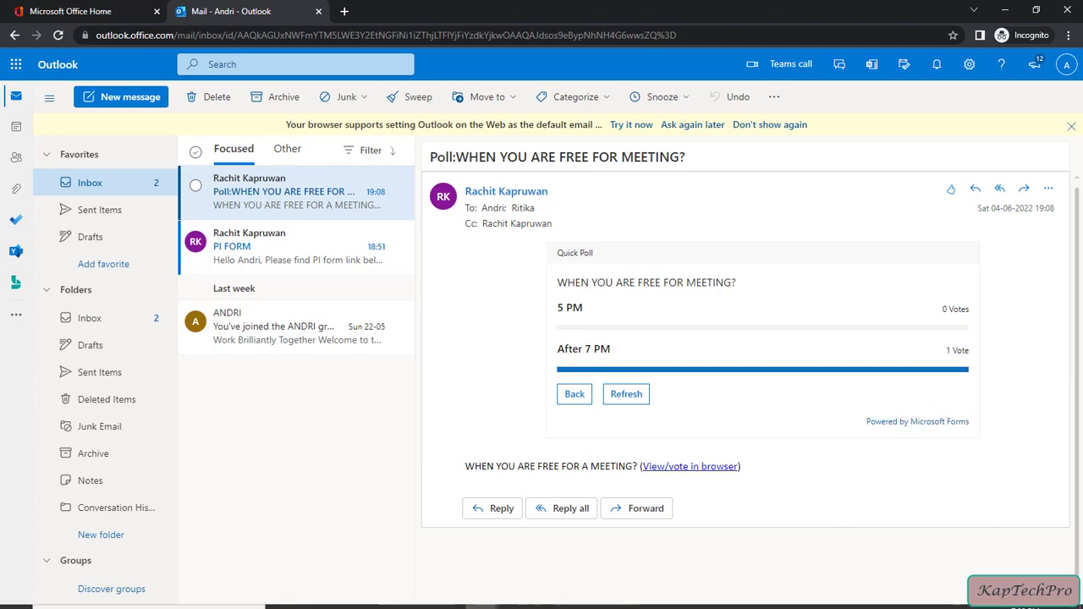
- Switch to the second user's browser session and confirm the signed-in account
left_click(517, 596)
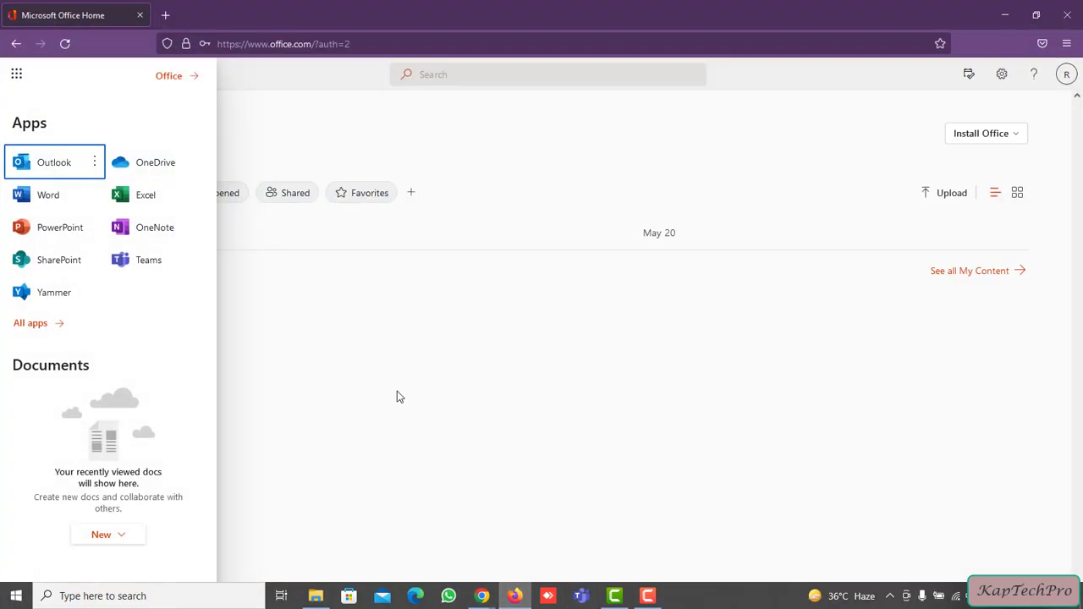
left_click(1066, 73)
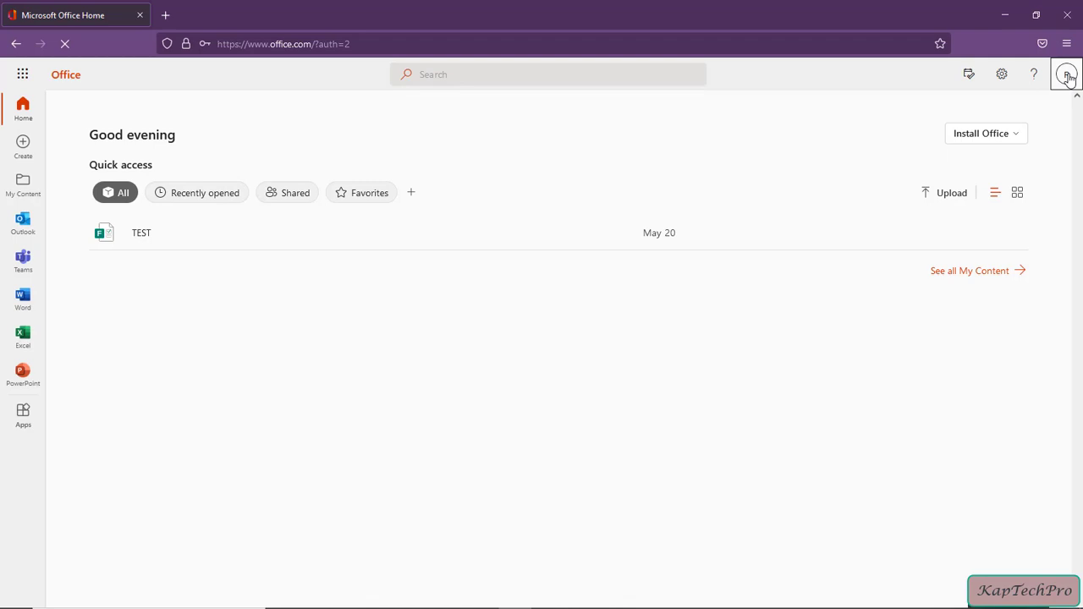
left_click(1068, 76)
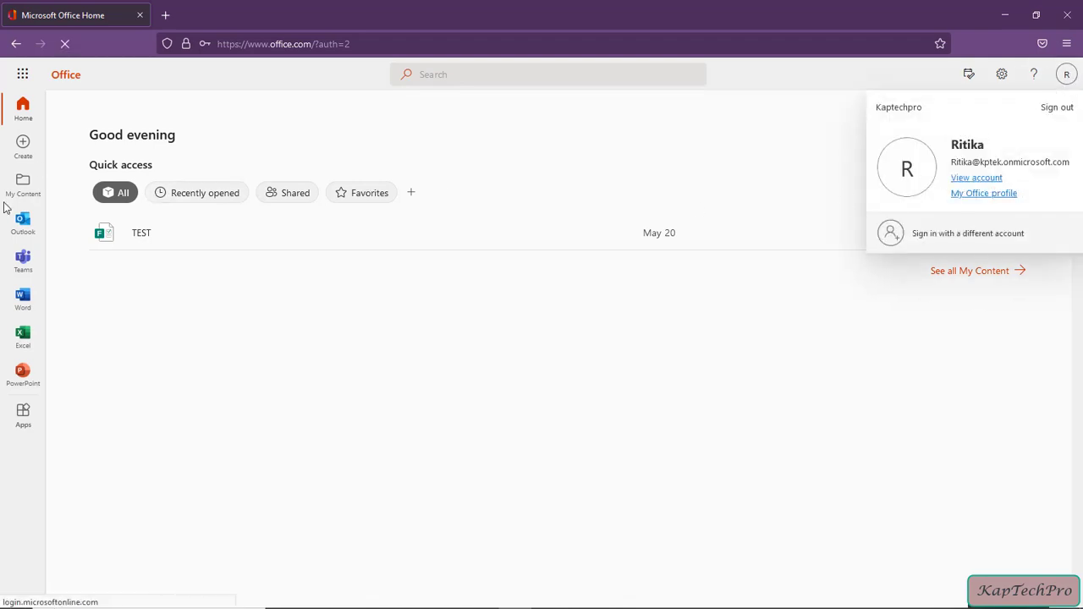
left_click(42, 235)
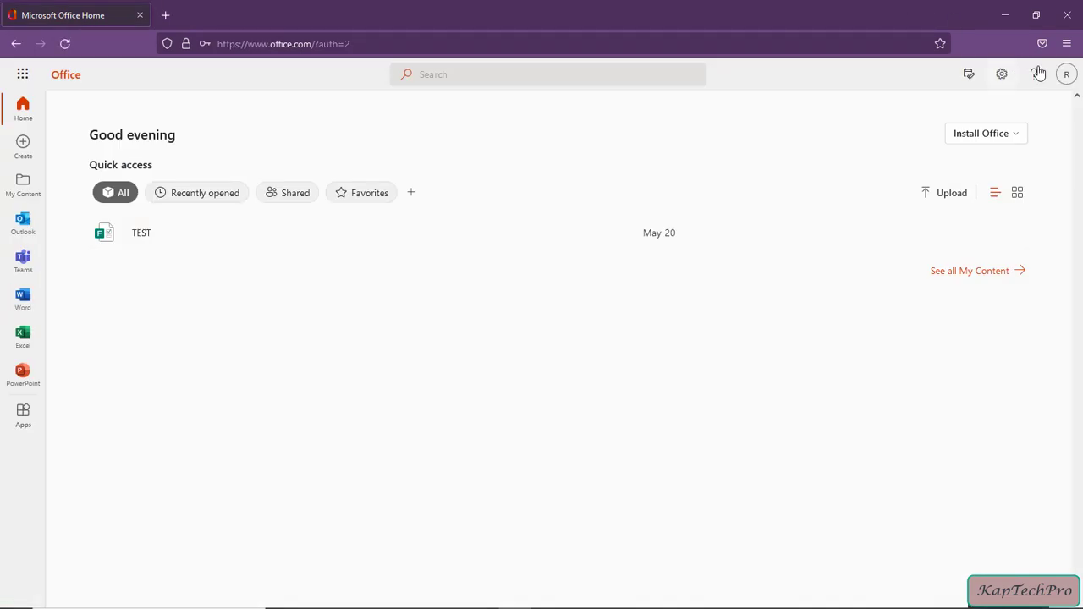
left_click(1066, 74)
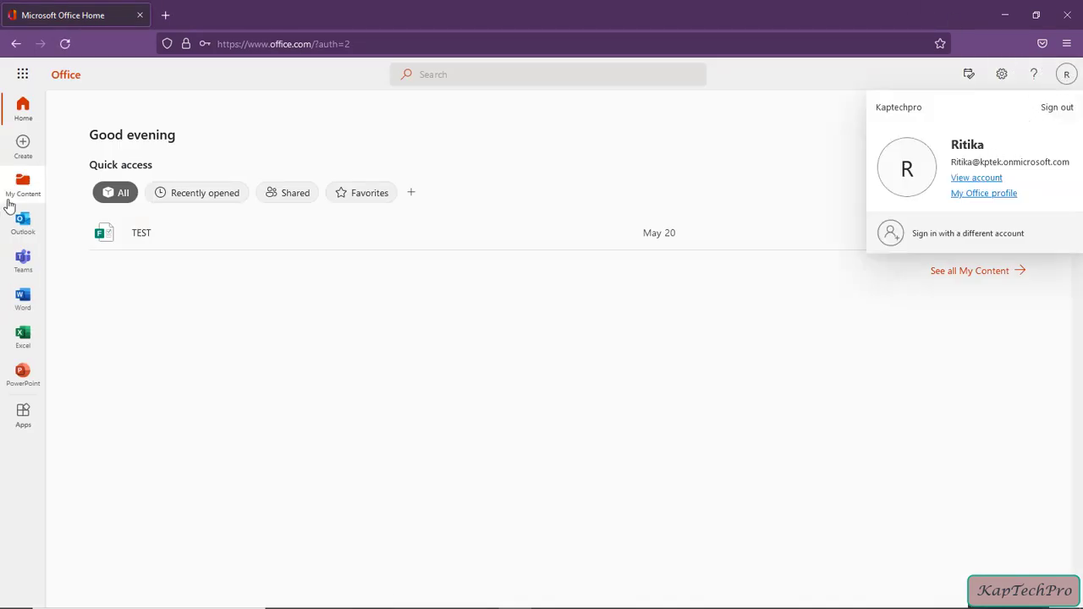
- Open Outlook mail, open the poll email, and vote After 7 PM
left_click(8, 236)
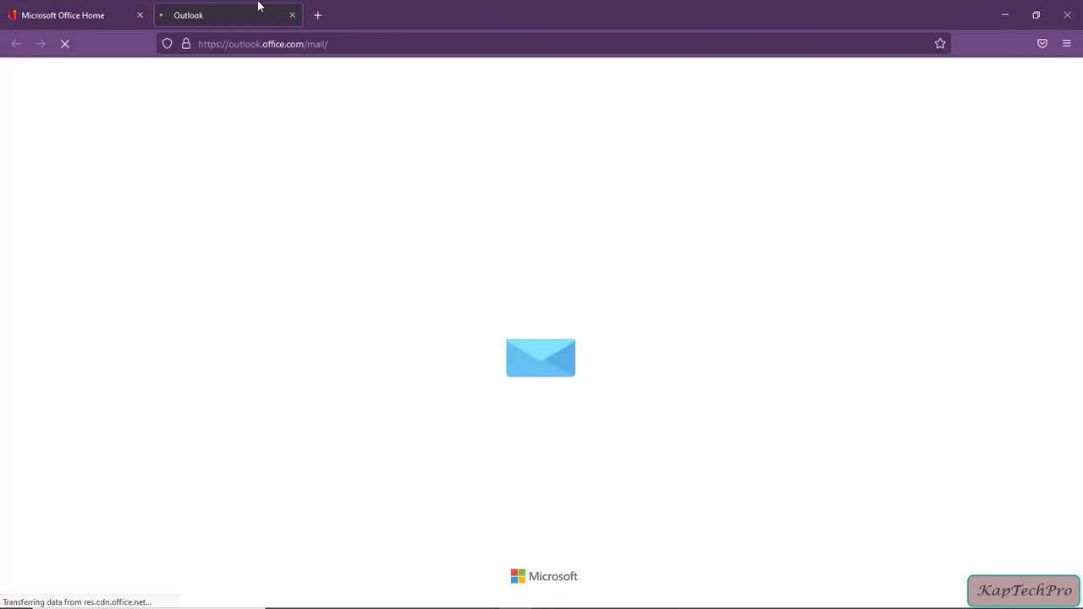
left_click(251, 184)
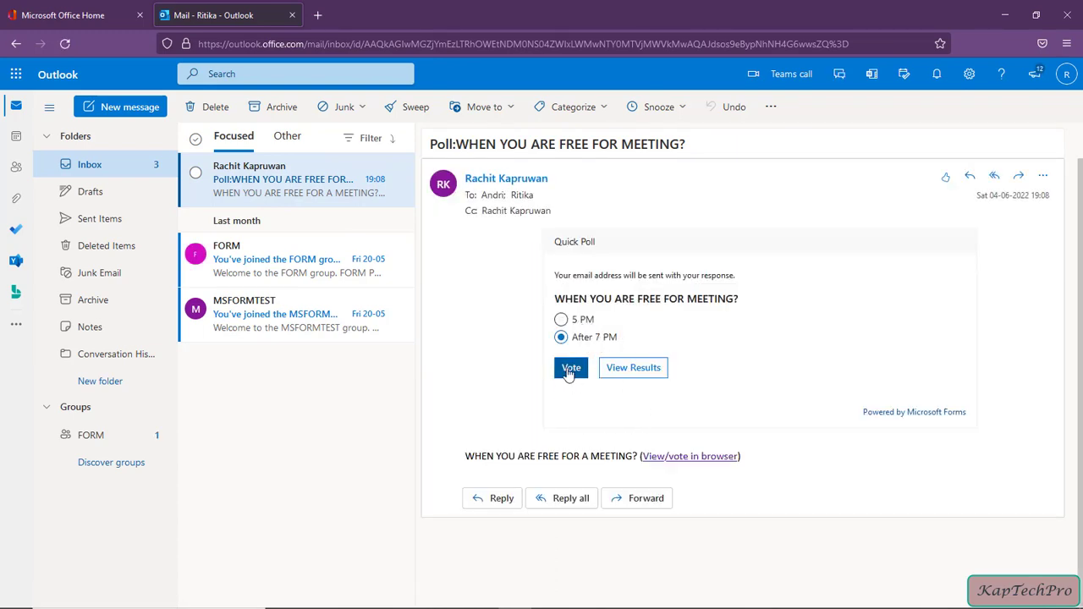
left_click(570, 367)
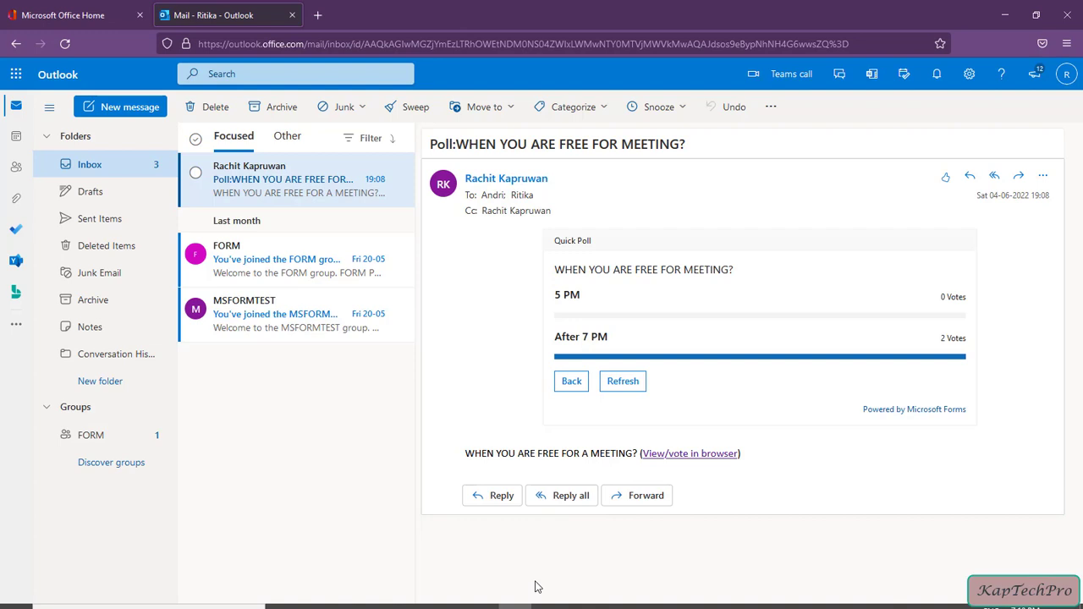
- In the sender's mailbox, view poll results (2 votes After 7 PM), then return to Office home
mouse_move(418, 601)
left_click(419, 542)
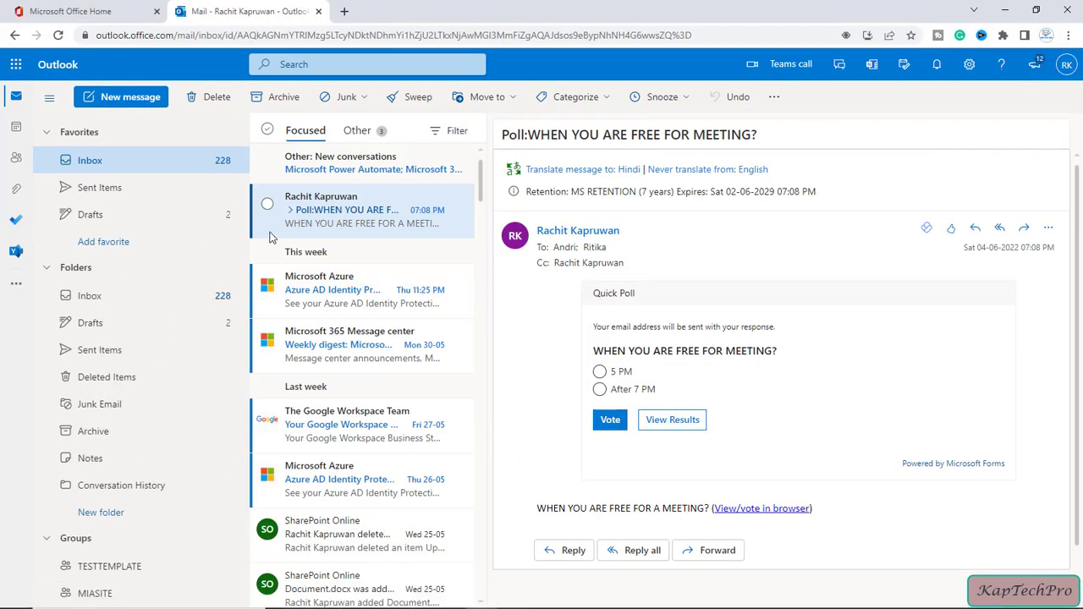
left_click(305, 289)
left_click(312, 222)
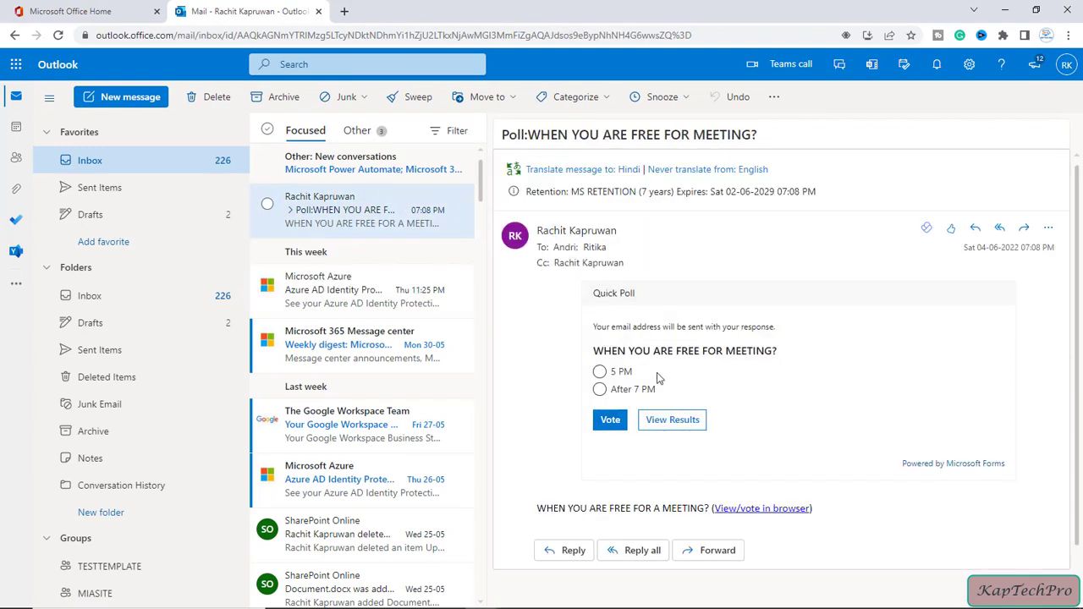
left_click(674, 424)
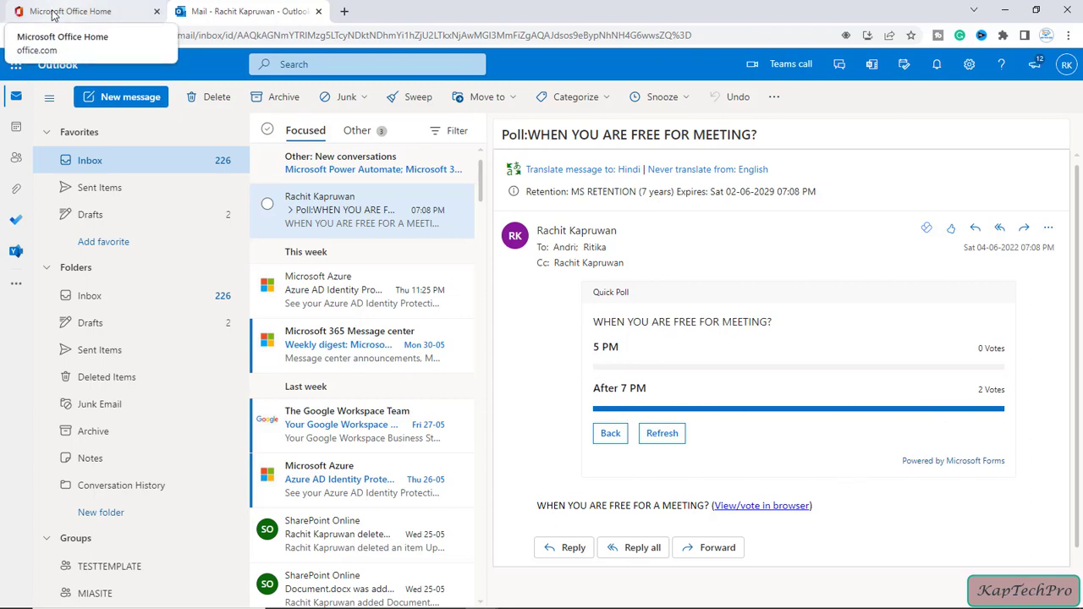
left_click(77, 12)
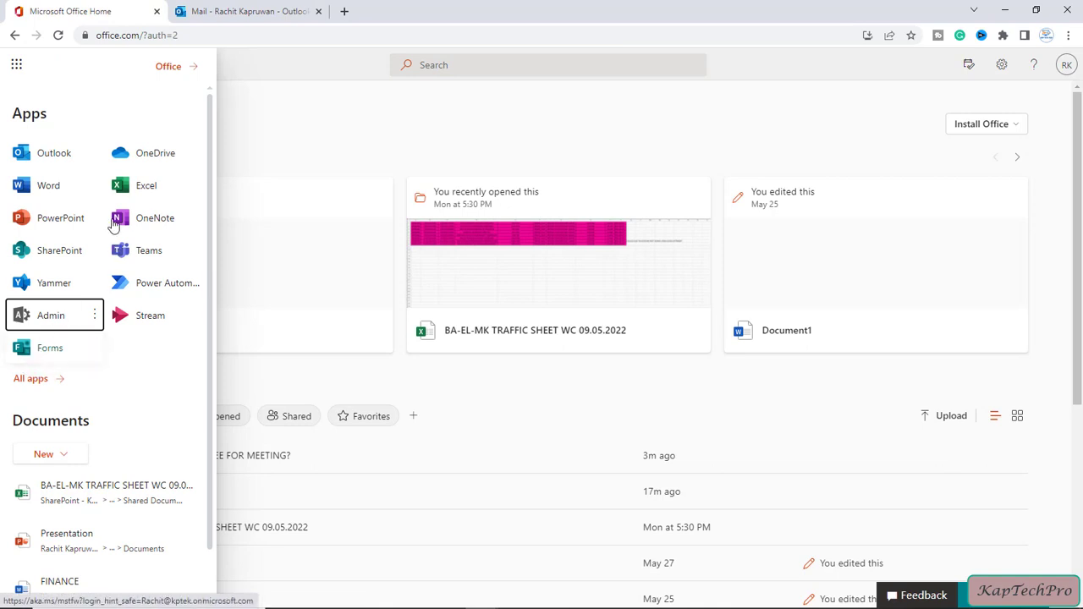
- Launch Microsoft Forms and open the 'WHEN YOU ARE FREE FOR MEETING?' form
left_click(43, 352)
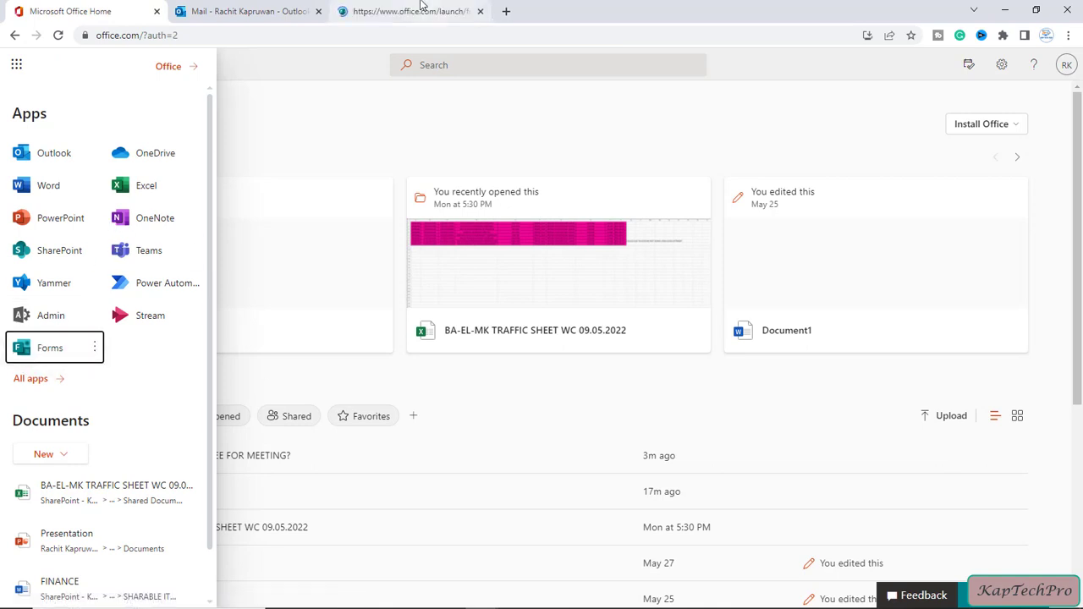
left_click(412, 12)
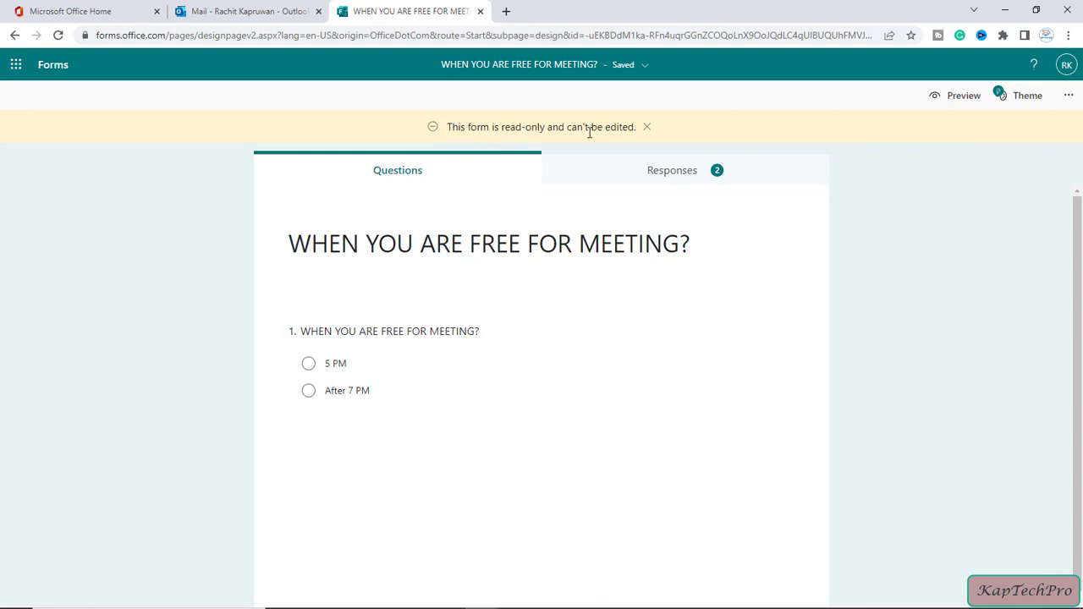
- View the response summary and step to respondent 2's After 7 PM answer
left_click(683, 177)
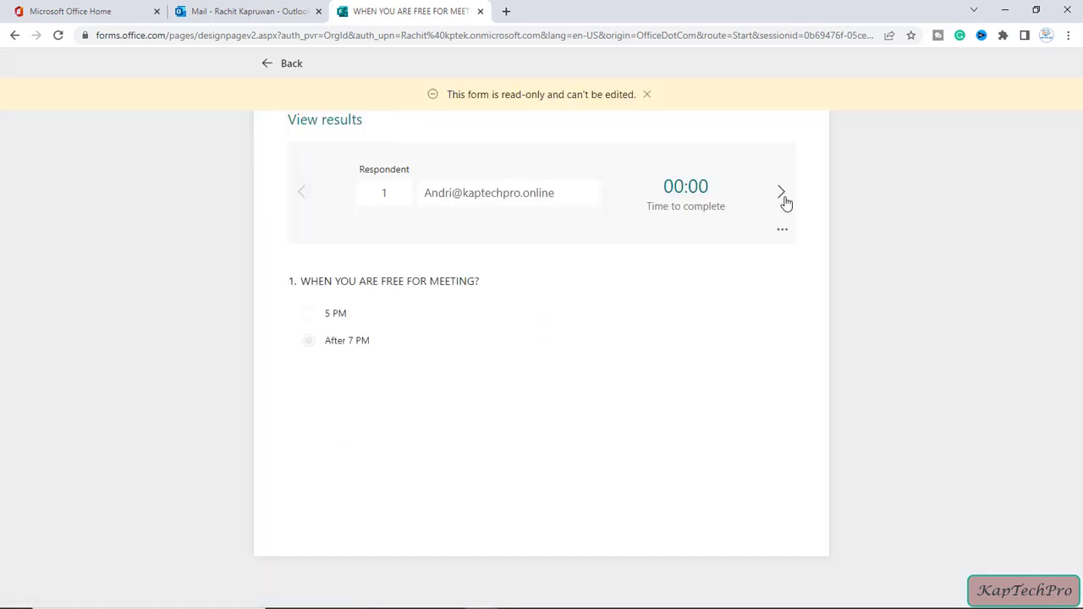
left_click(785, 202)
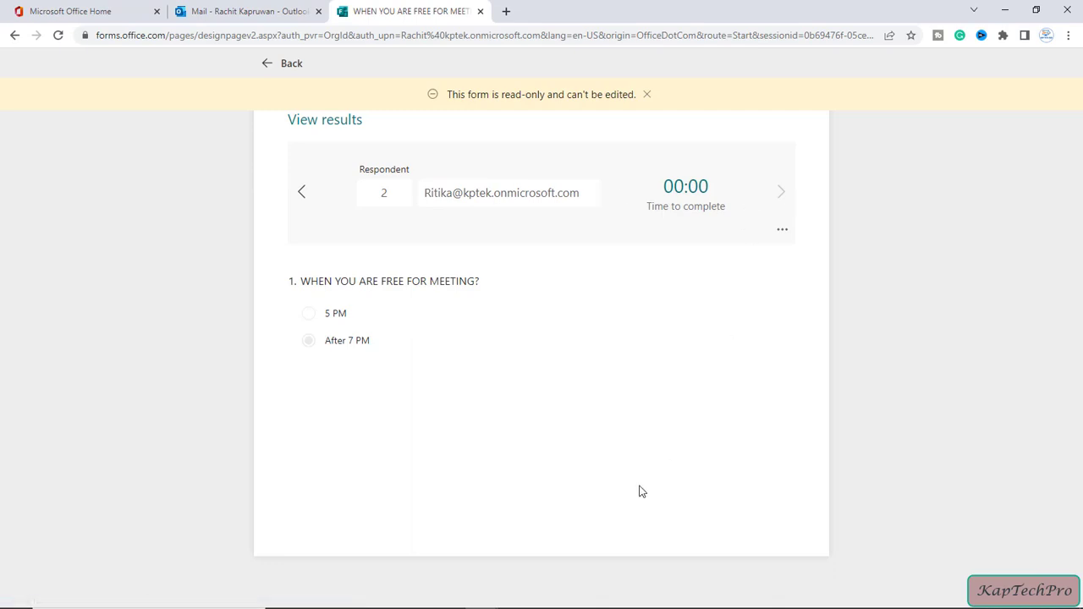